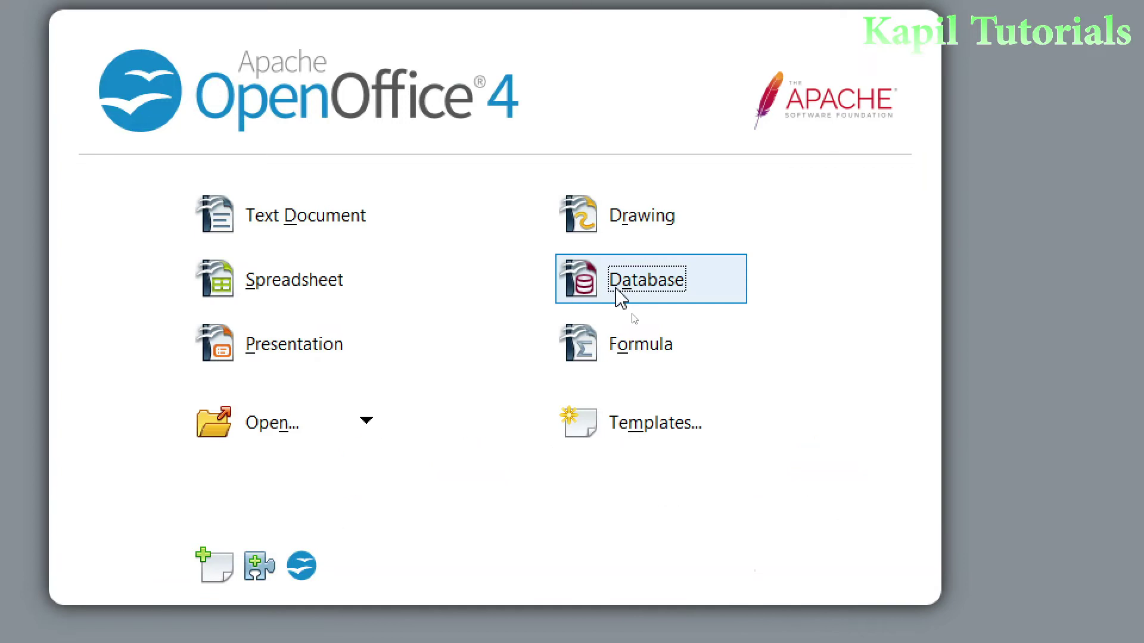
Launch the Database Wizard from the Start Center to create a new database
left_click(623, 298)
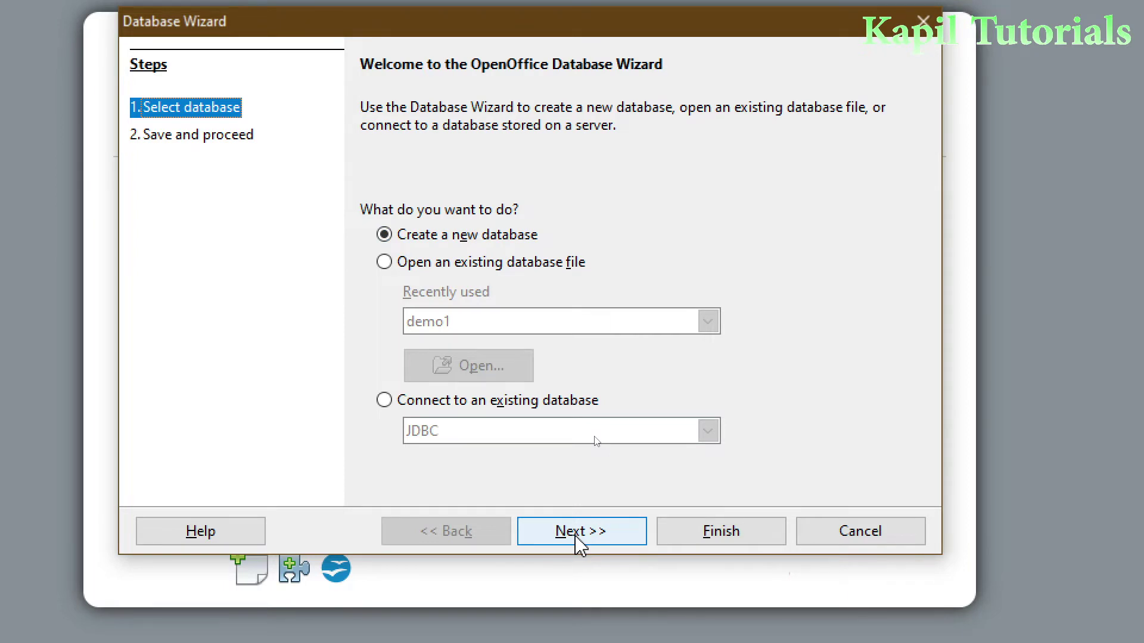
Finish the Database Wizard and save the database as demo1.odb, replacing the existing file
left_click(576, 536)
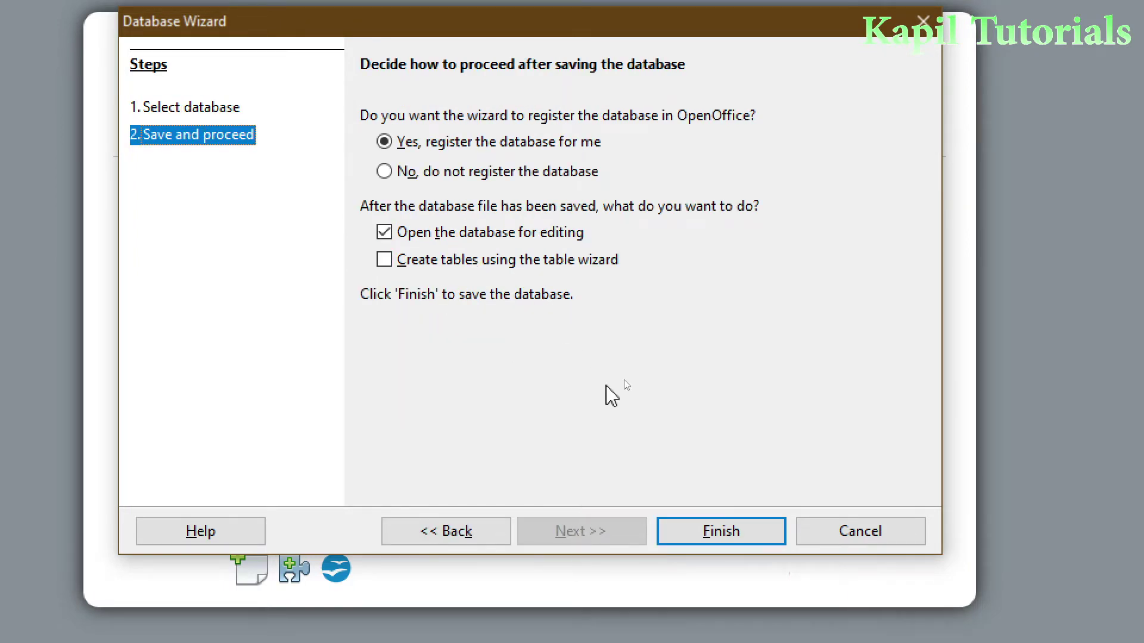
left_click(706, 534)
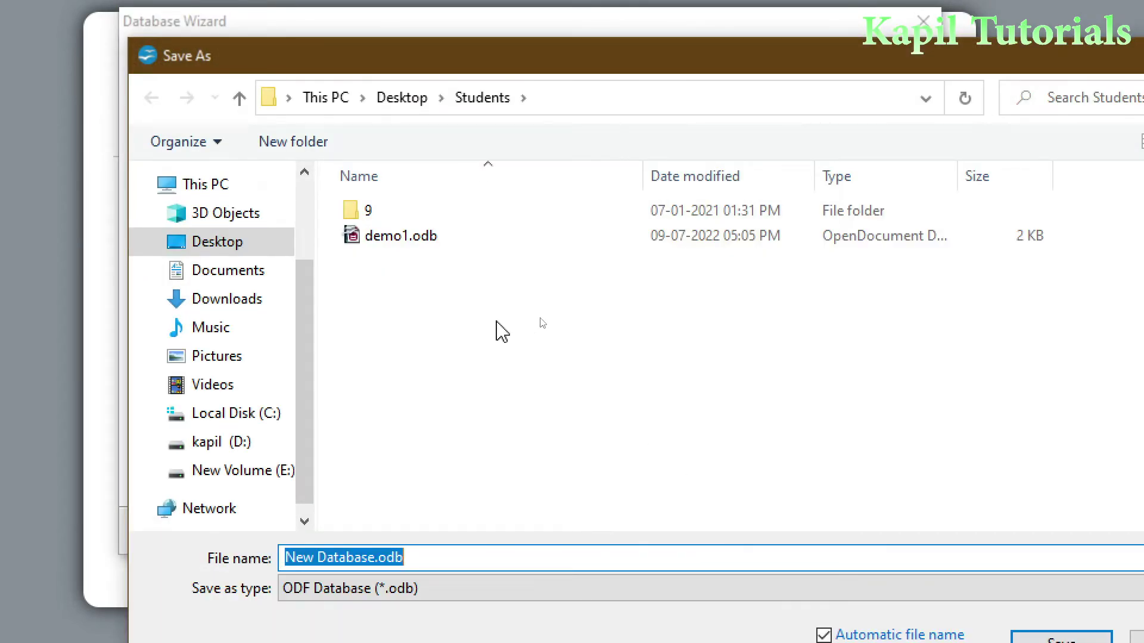
left_click(355, 237)
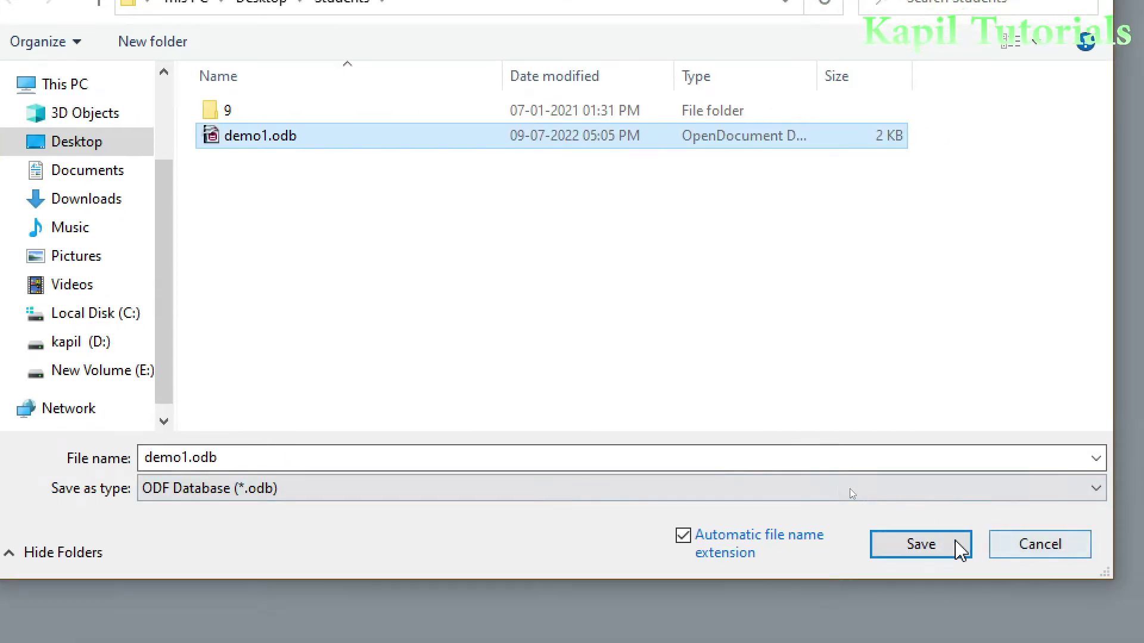
left_click(918, 543)
left_click(435, 202)
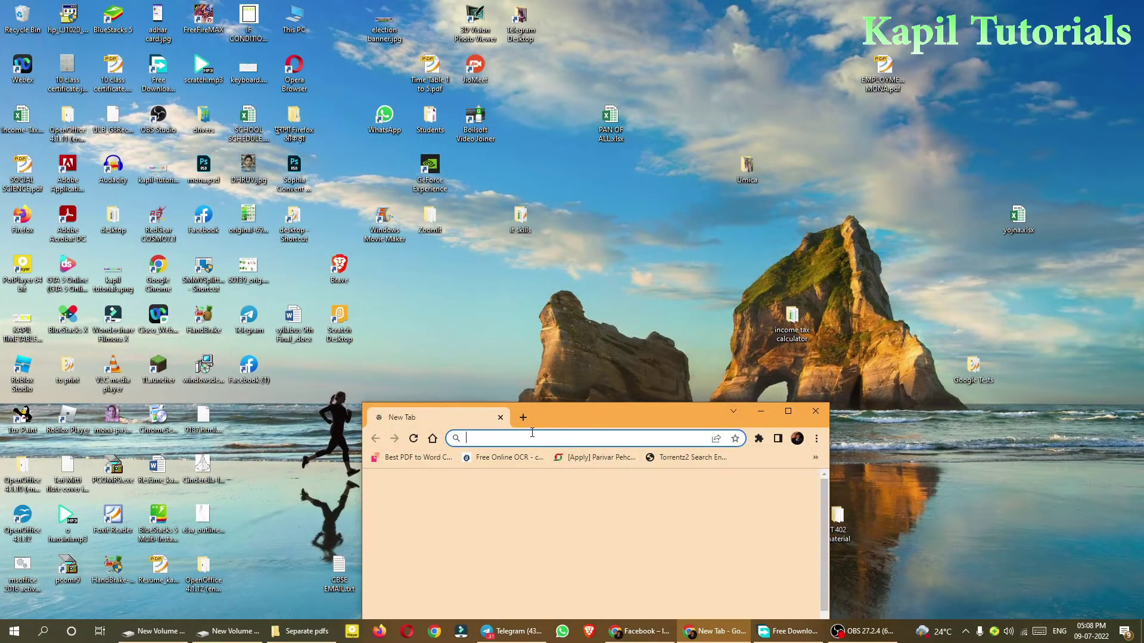
Maximize Chrome and search Google for 'java 32 bit download'
left_click(788, 412)
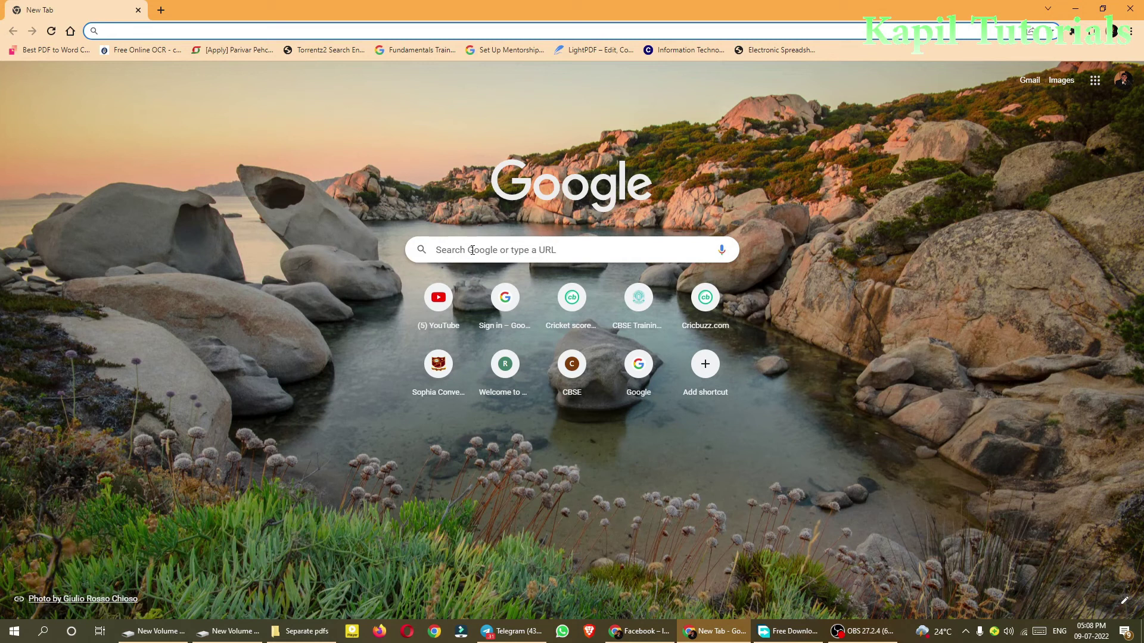
type("ja")
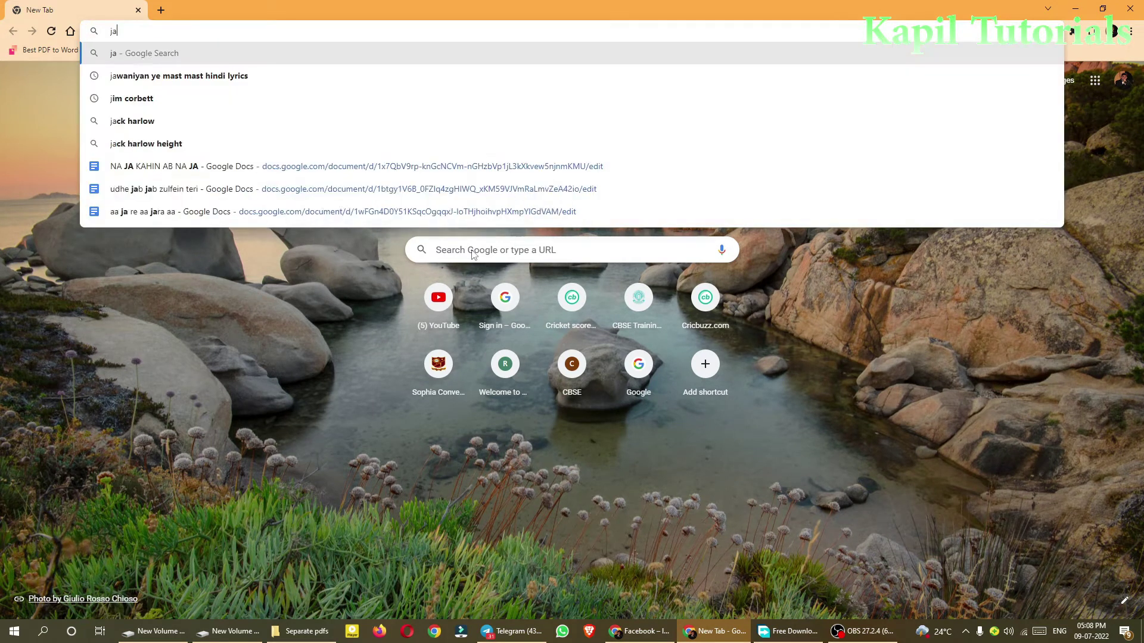
type("va")
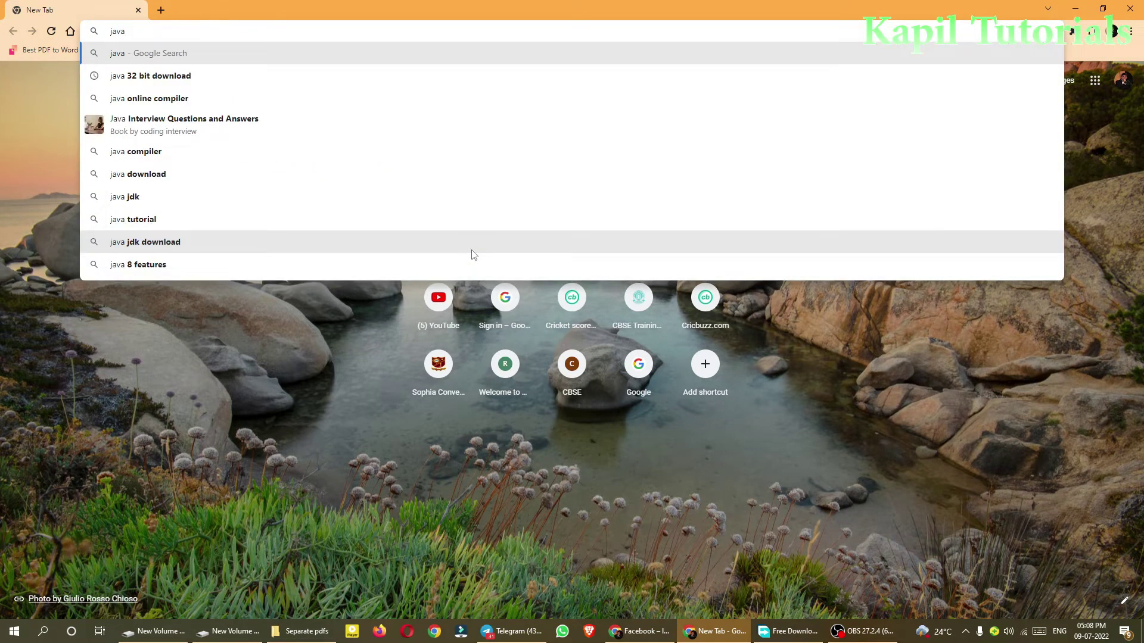
key("Down")
key("Return")
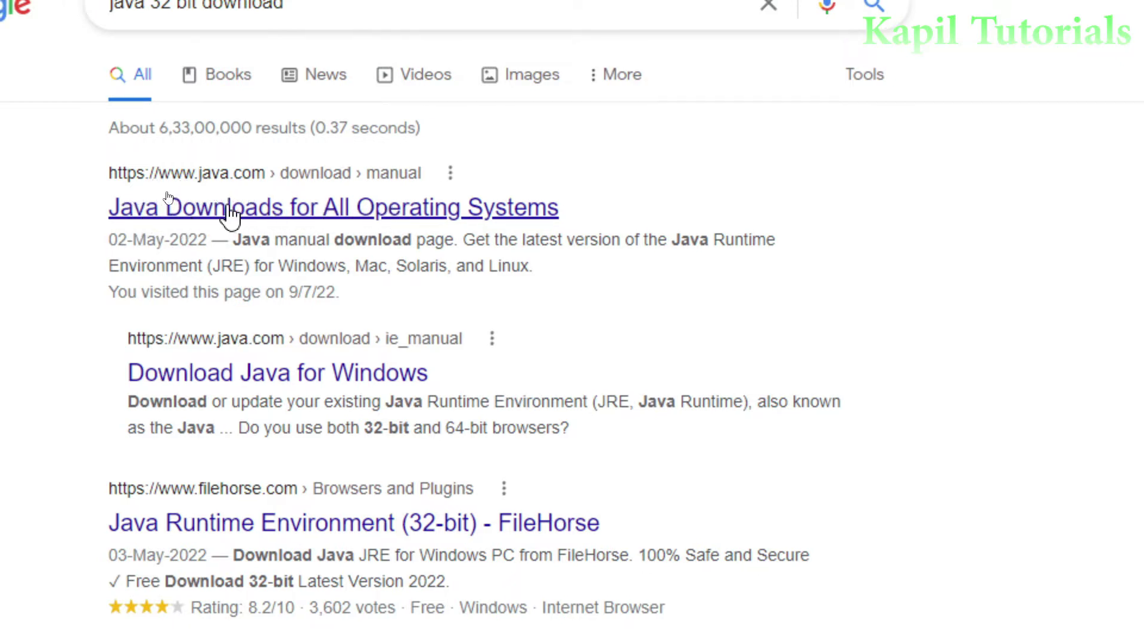
Open the java.com 'Java Downloads for All Operating Systems' result page
left_click(229, 208)
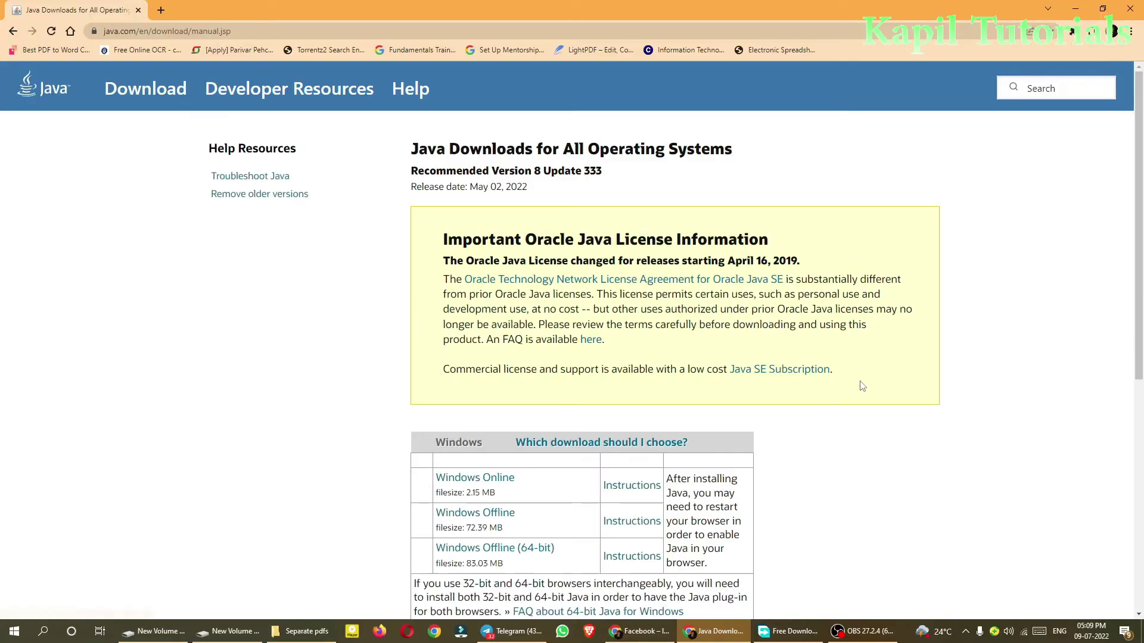
left_click_drag(1139, 186, 1139, 286)
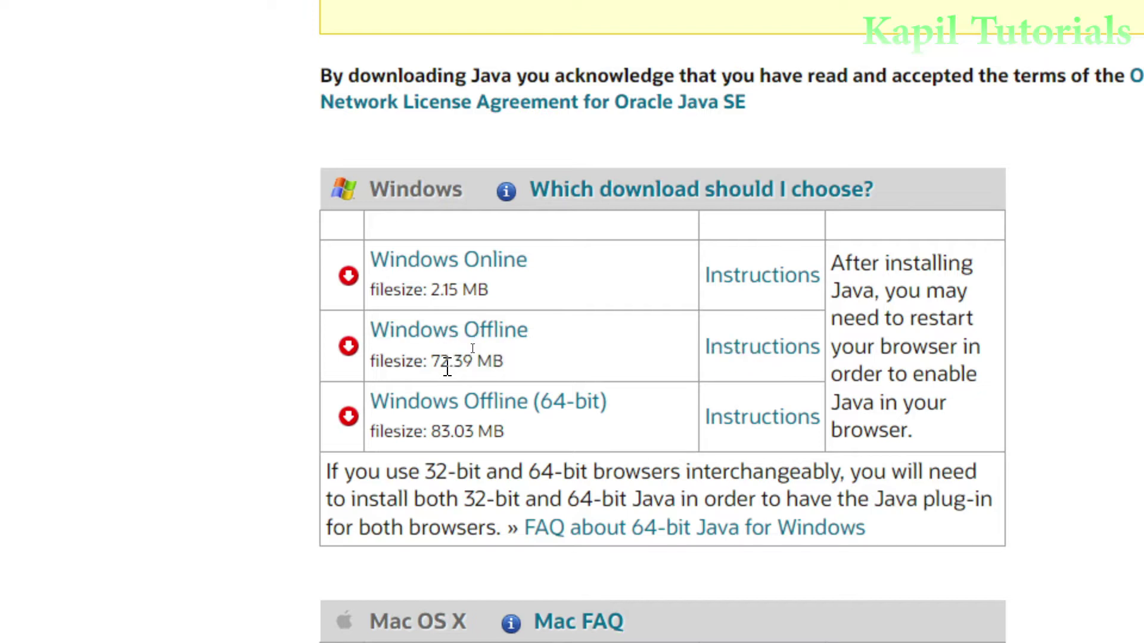
Download the Windows Offline installer jre-8u333-windows-i586.exe, saving it to the Desktop
left_click(427, 338)
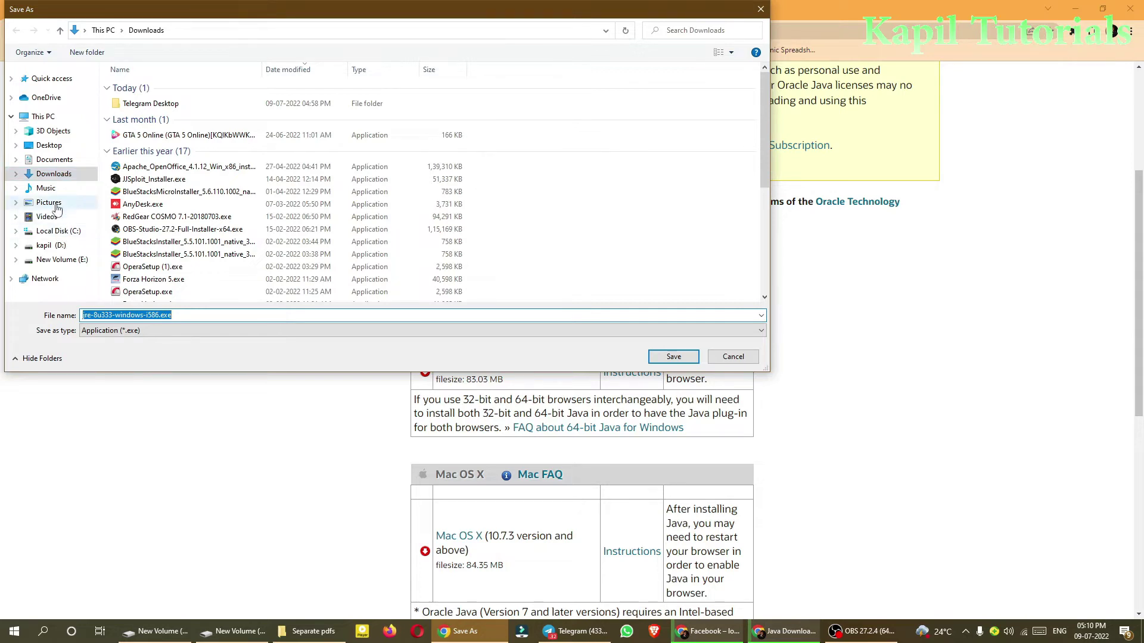
left_click(48, 146)
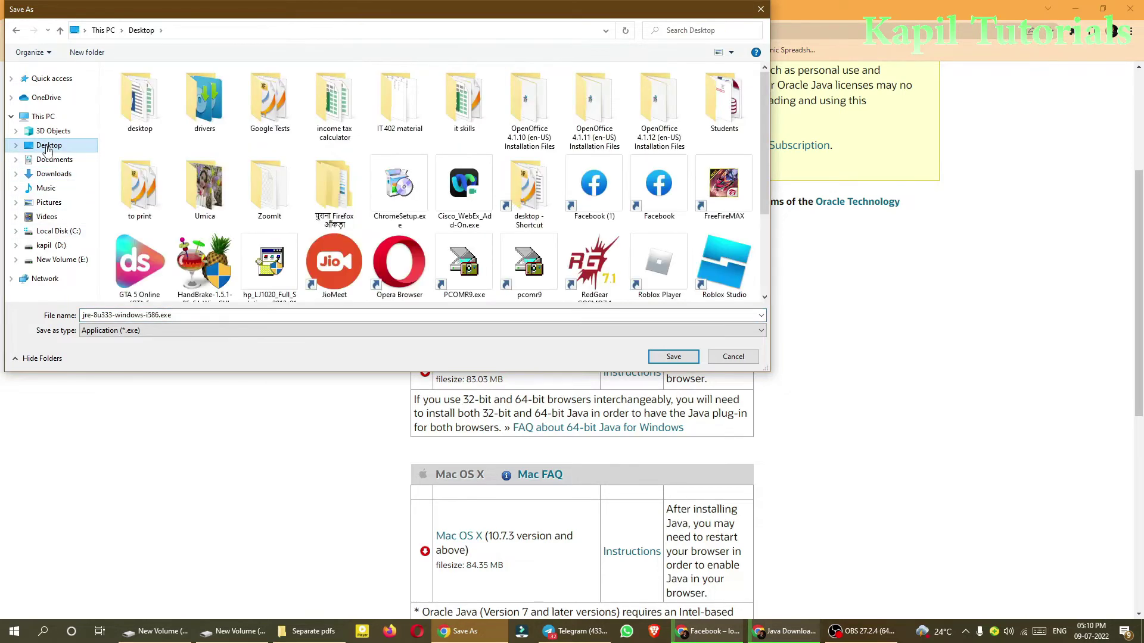
left_click(574, 315)
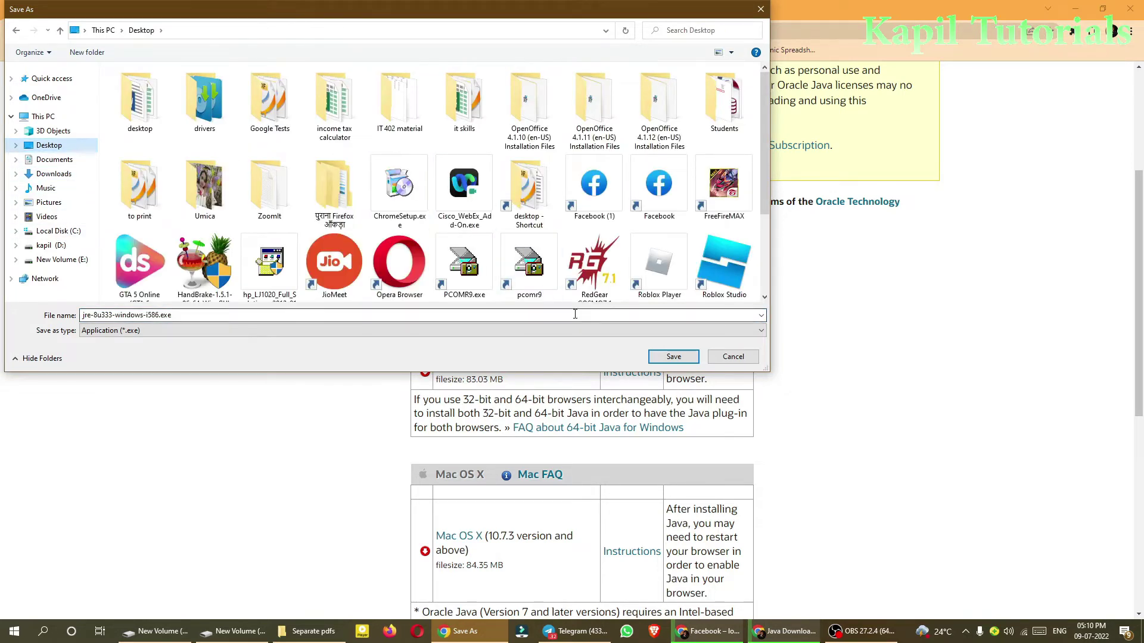
left_click(673, 356)
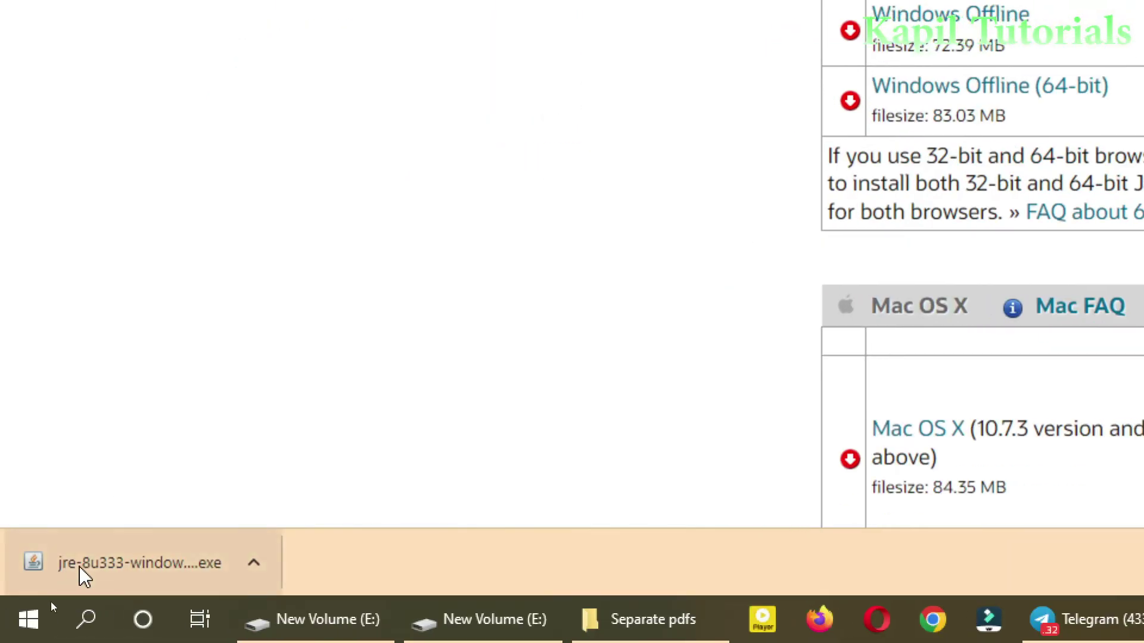
Show jre-8u333-windows-i586.exe in its Desktop folder and run the Java installer
right_click(112, 565)
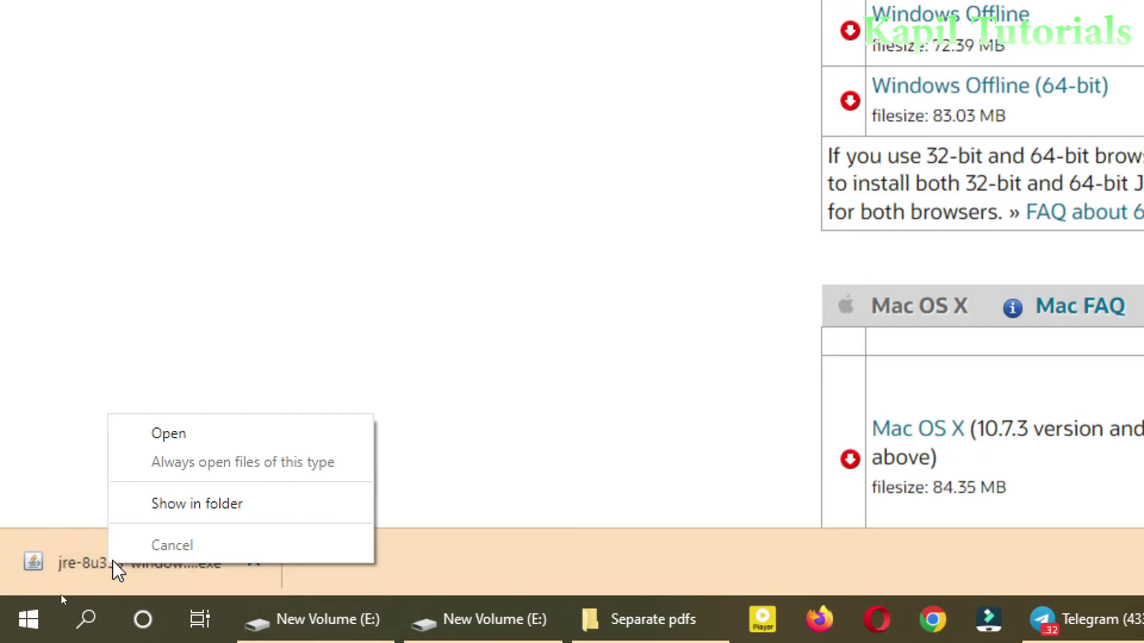
left_click(188, 511)
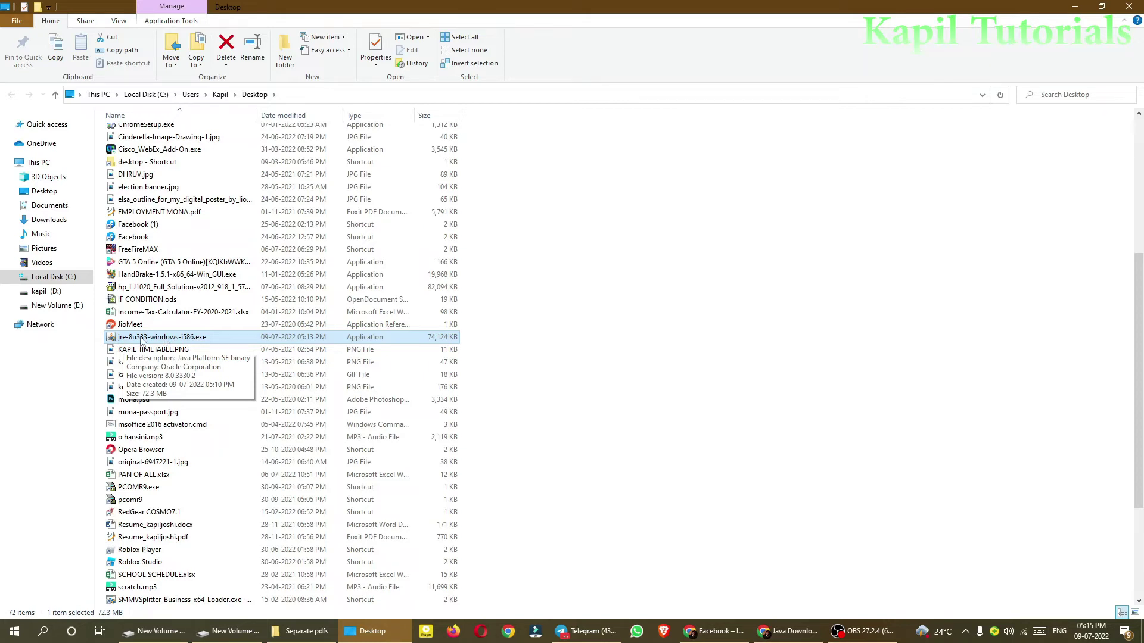
double_click(140, 341)
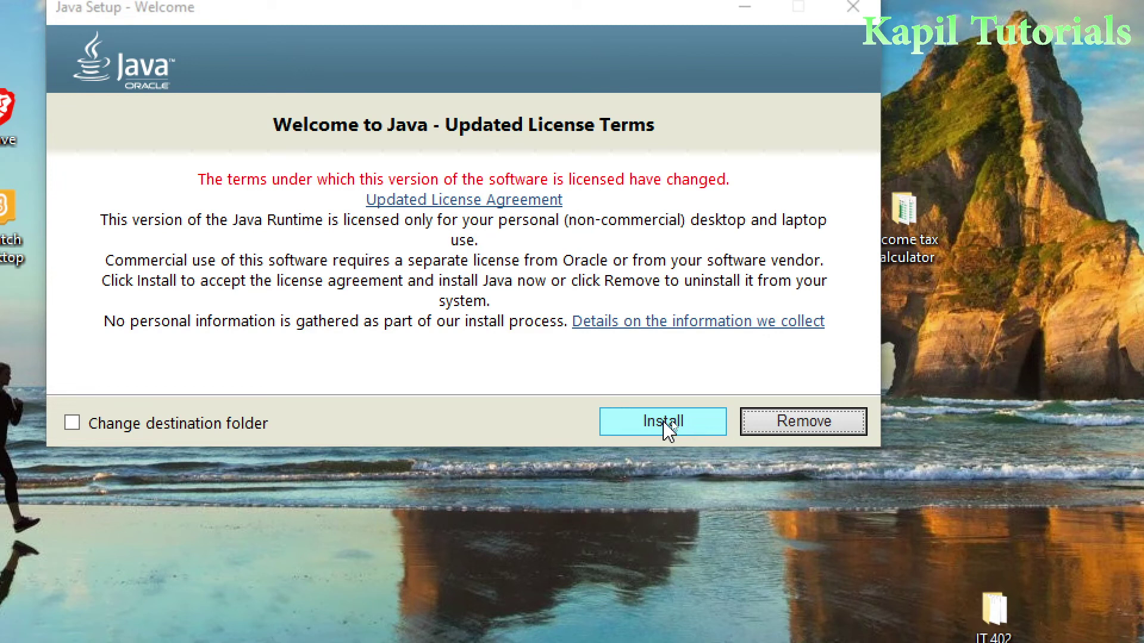
Accept the Welcome to Java license terms and install Java
left_click(666, 424)
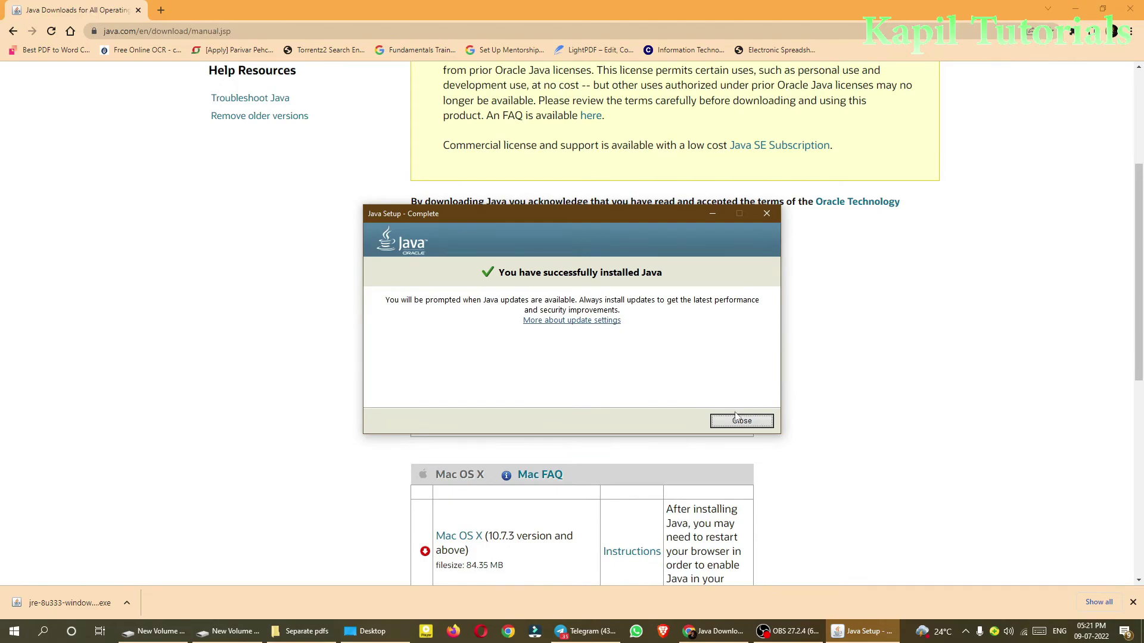
Close Java Setup, minimize Chrome and relaunch OpenOffice from the Start menu's Recent list
left_click(736, 420)
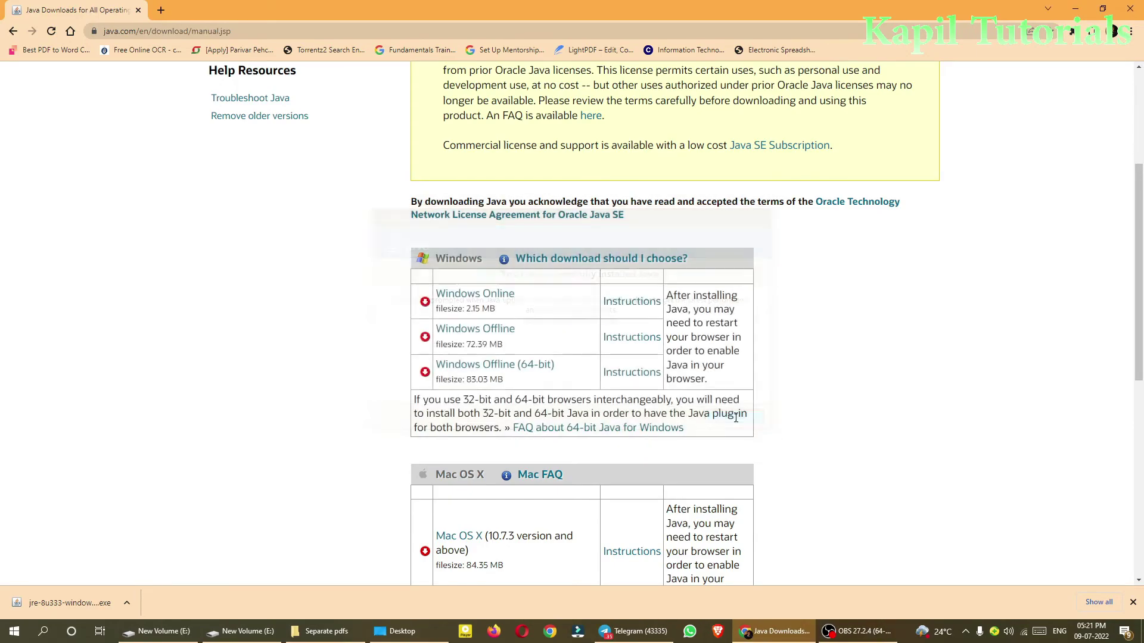
left_click(1048, 9)
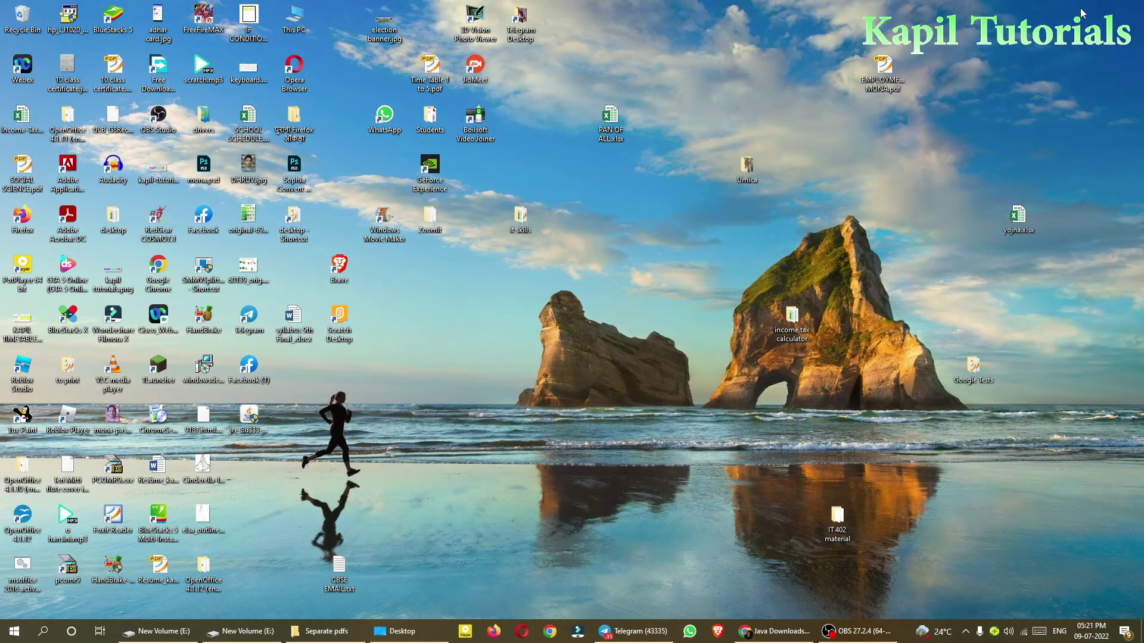
left_click(42, 630)
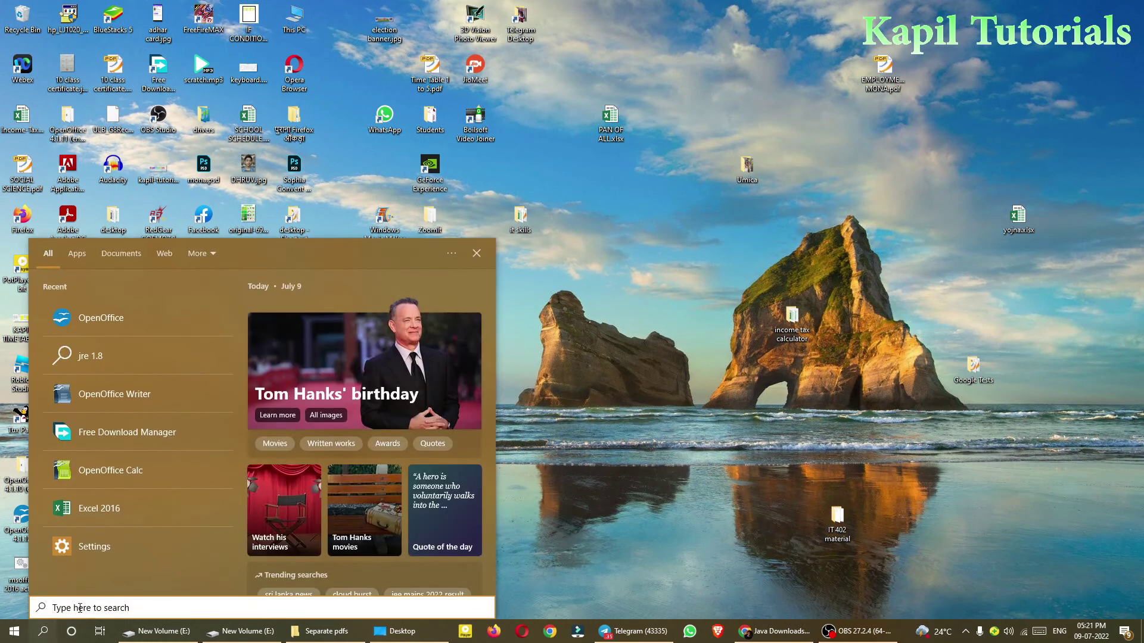
left_click(77, 325)
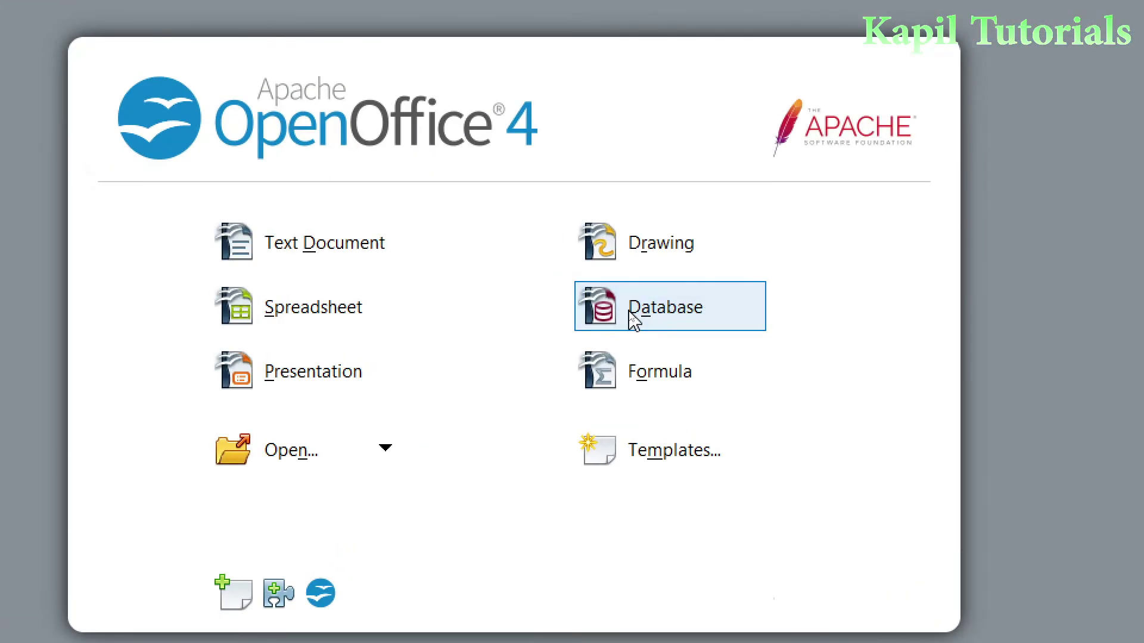
Run the Database Wizard for a new database and name its file New Database1.odb
left_click(630, 315)
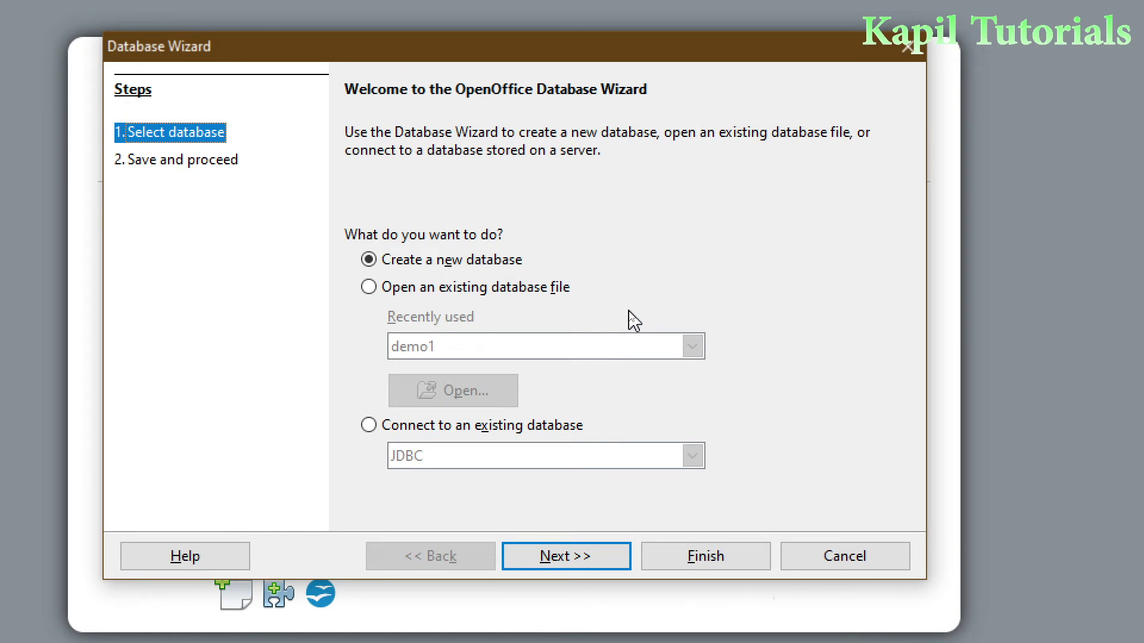
left_click(571, 563)
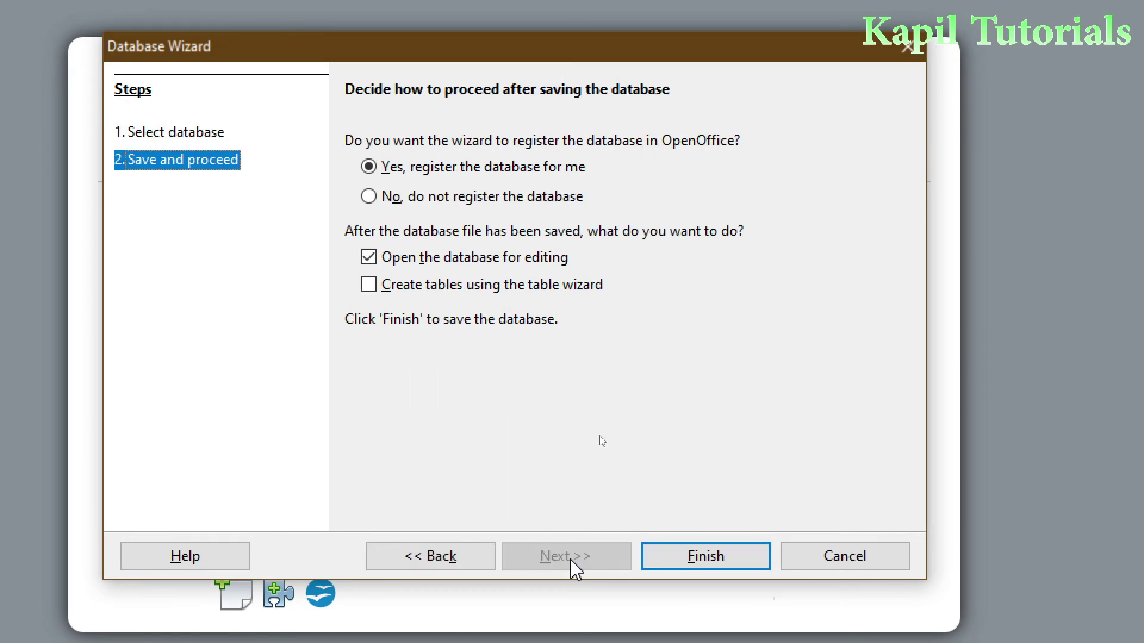
left_click(706, 552)
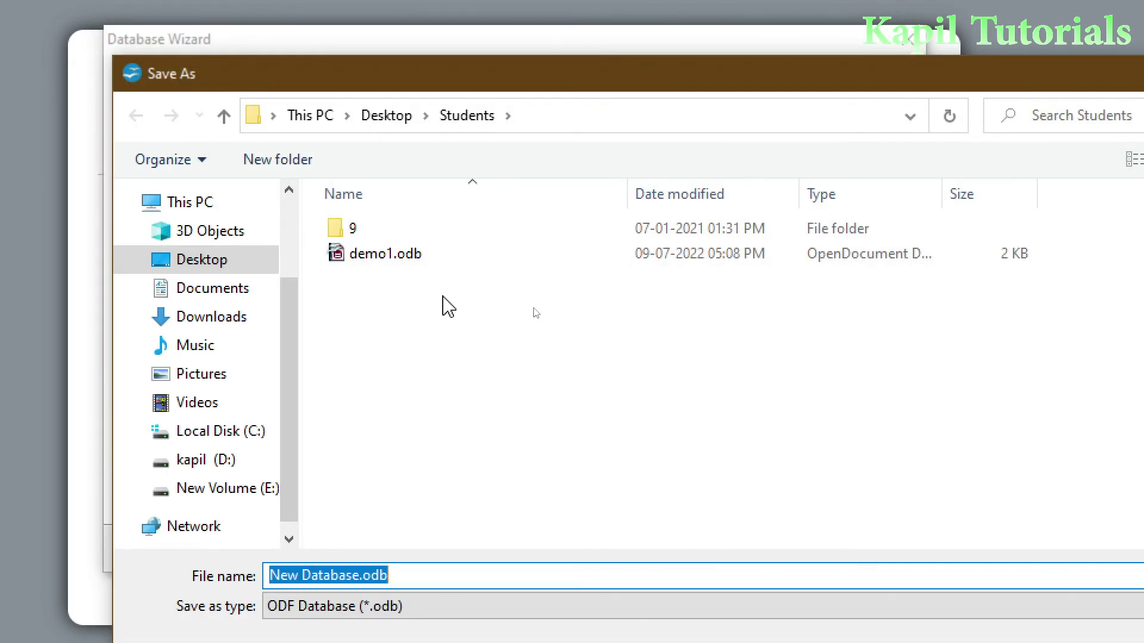
left_click(359, 558)
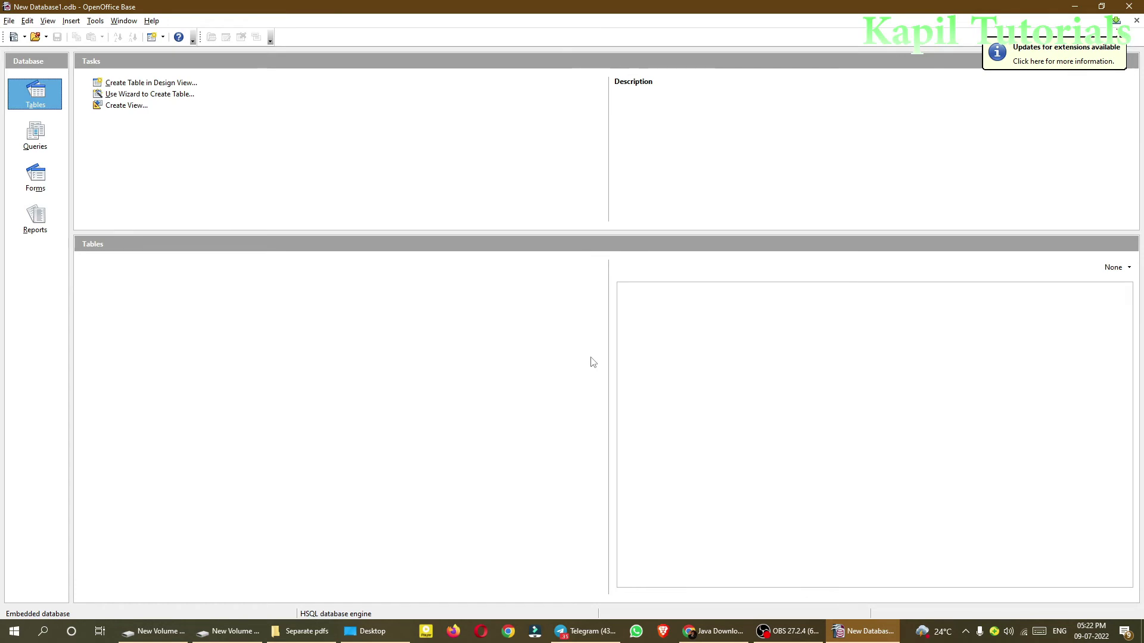
left_click(99, 24)
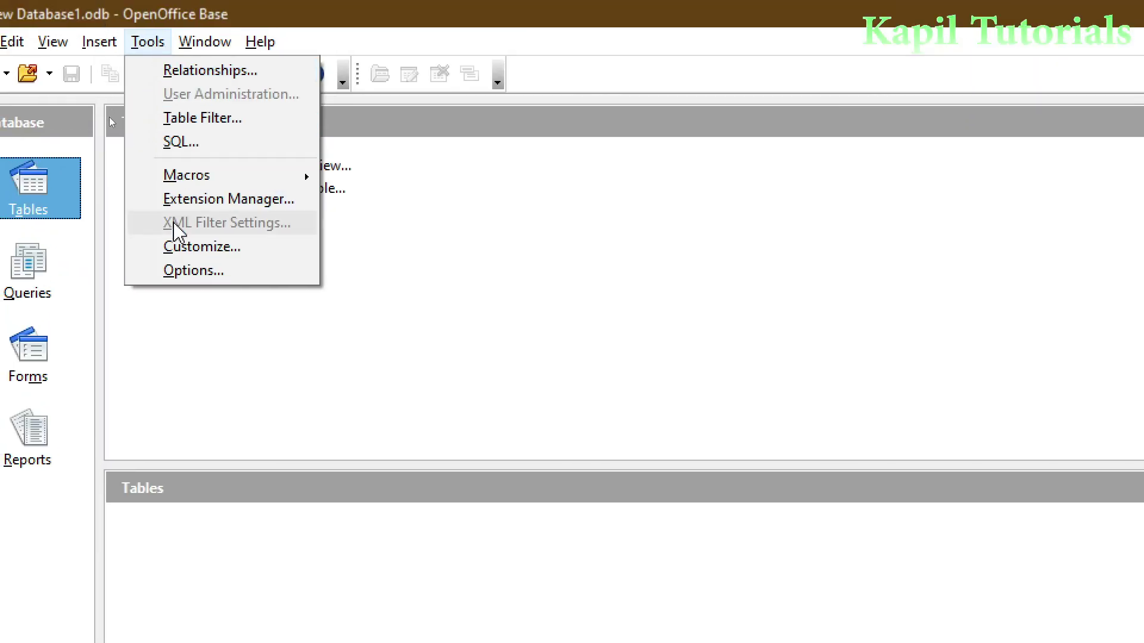
left_click(193, 270)
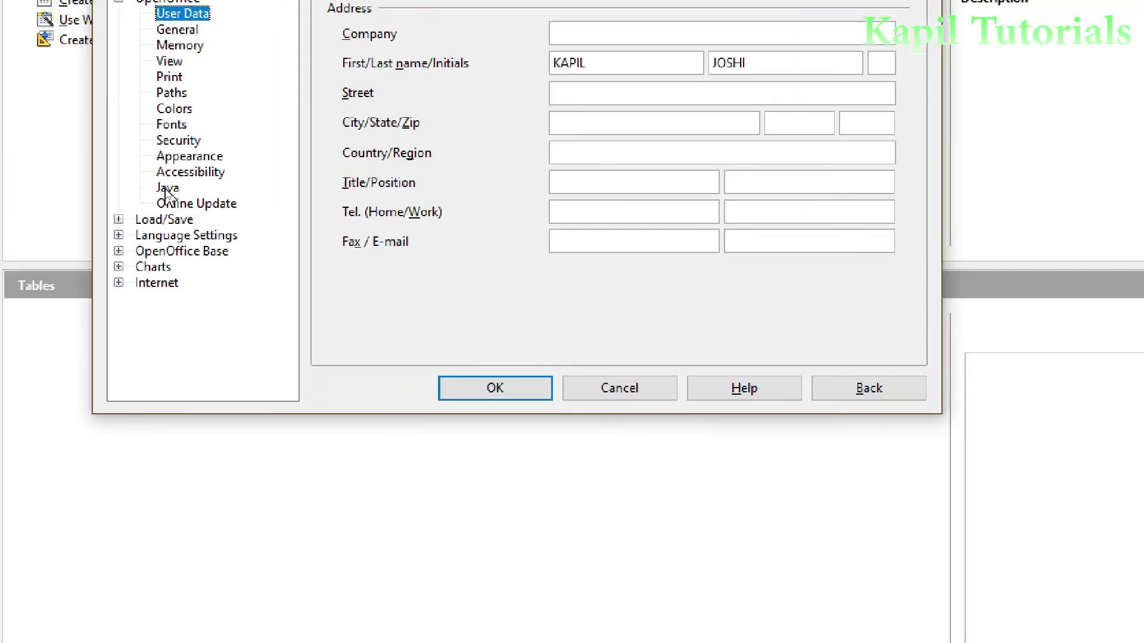
left_click(167, 190)
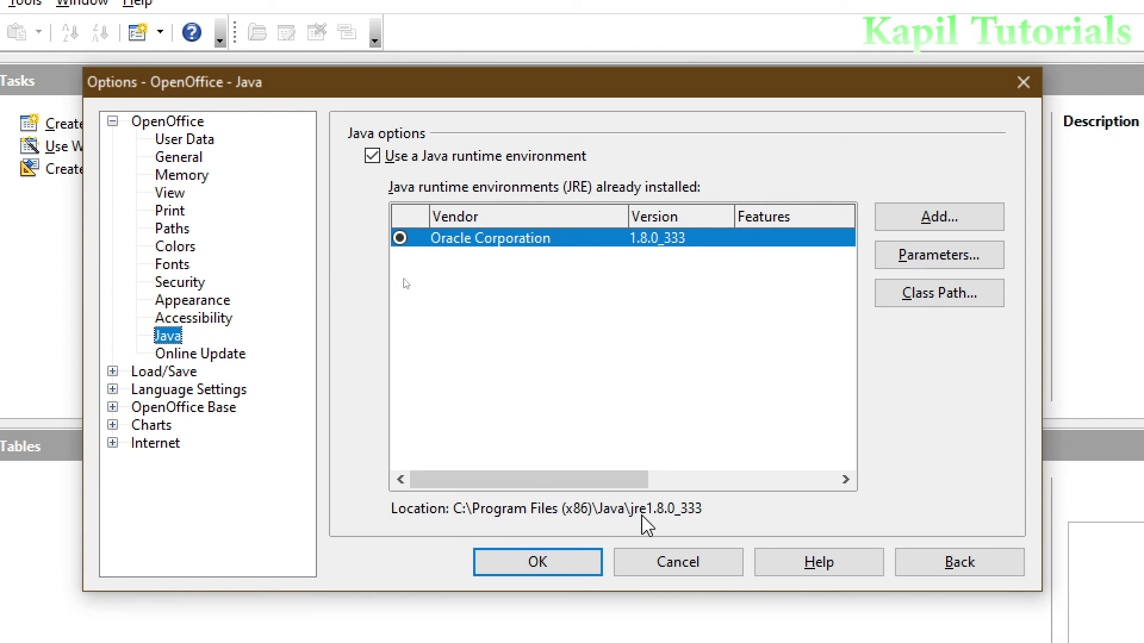
left_click(564, 565)
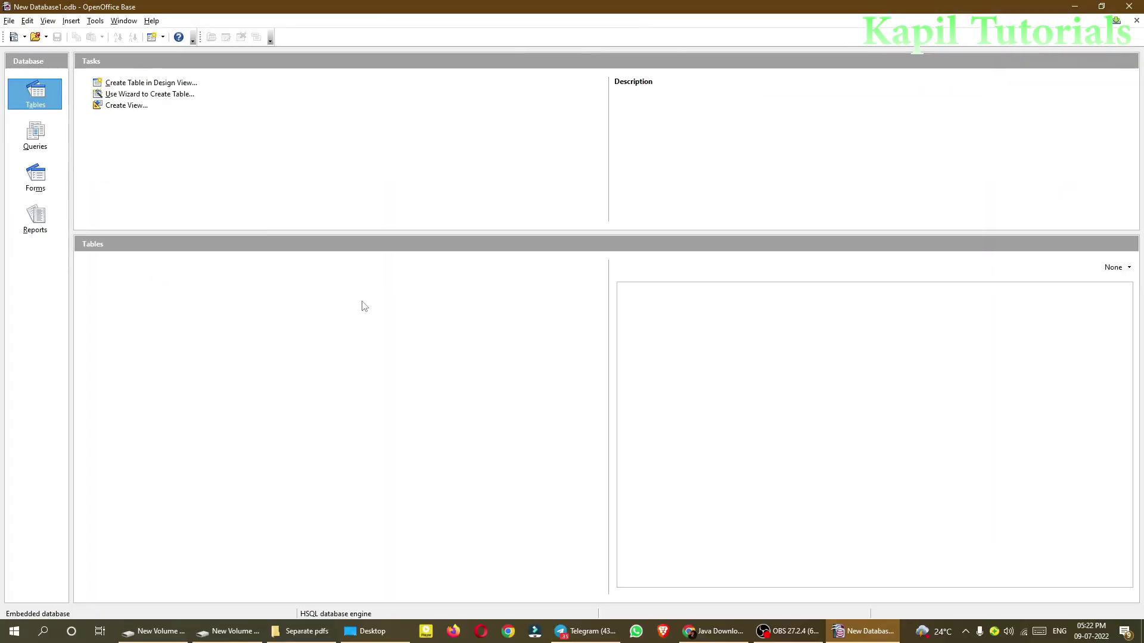